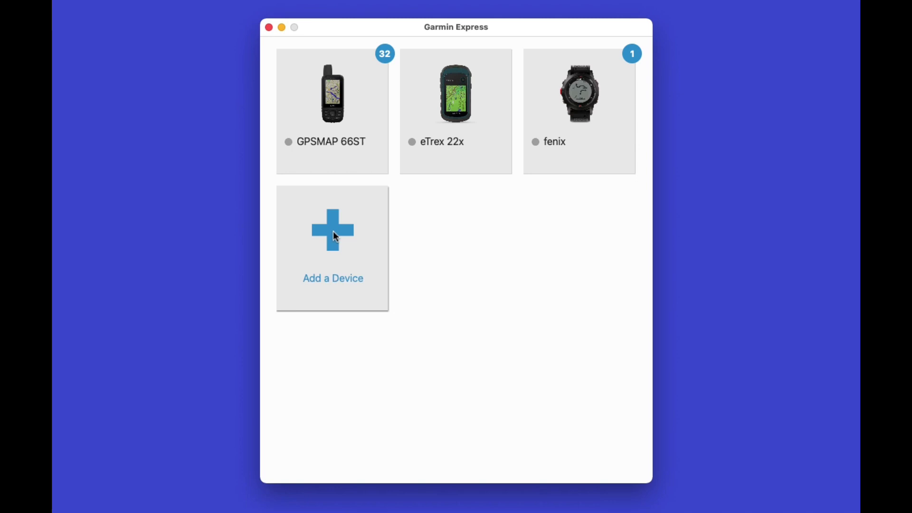
# Add the detected Montana 700 and sign in with the Garmin Connect account.
pyautogui.click(333, 232)
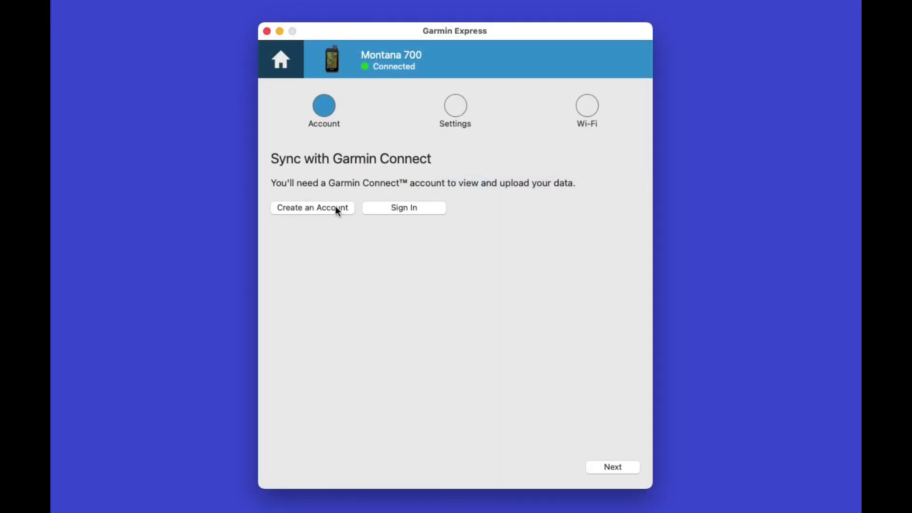
pyautogui.click(388, 210)
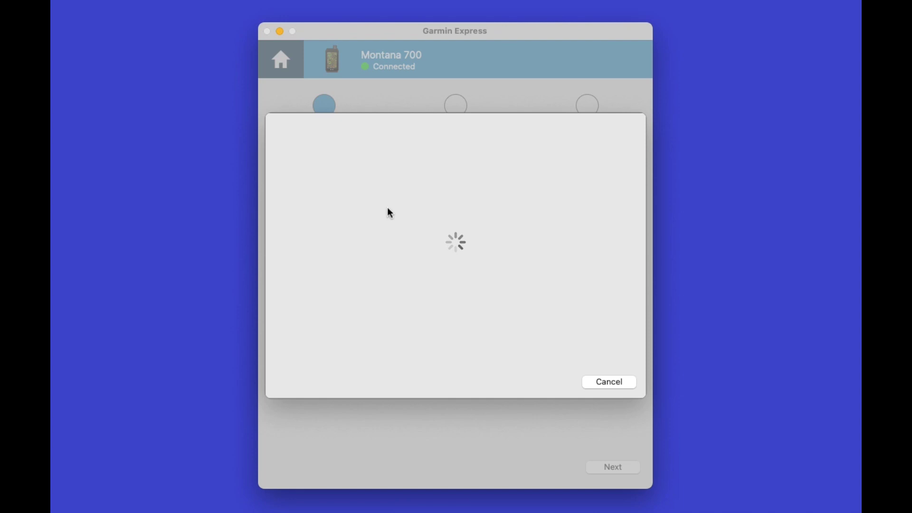
pyautogui.write('jim.c')
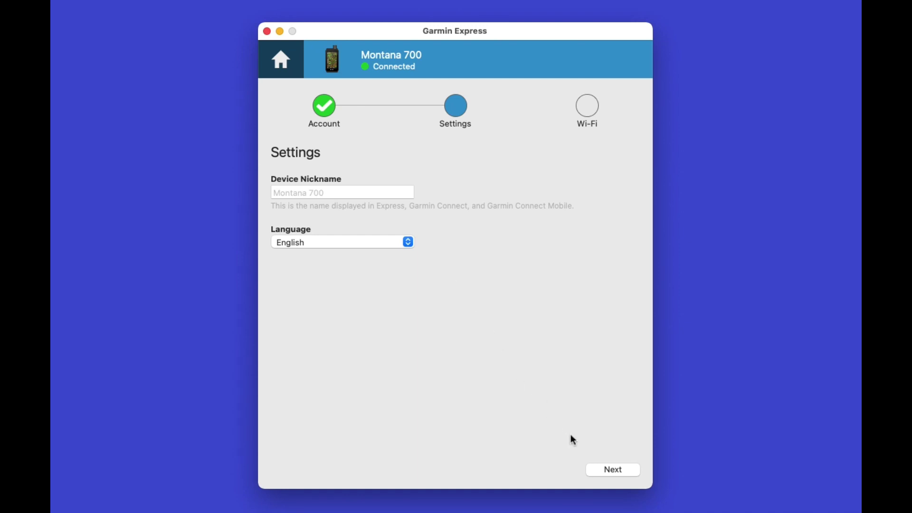
# Accept the default device nickname and English language to reach the Wi-Fi step.
pyautogui.click(602, 470)
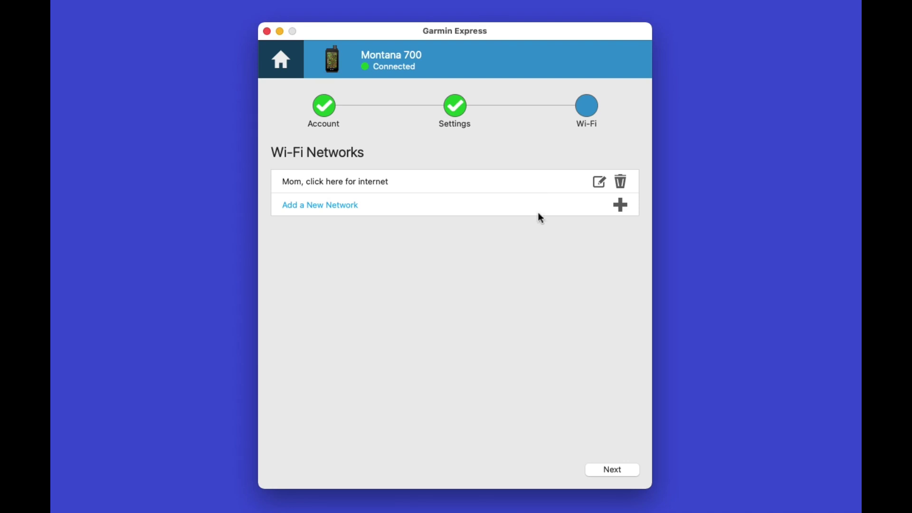
# Complete the Wi-Fi step and close the green Setup complete banner.
pyautogui.click(613, 469)
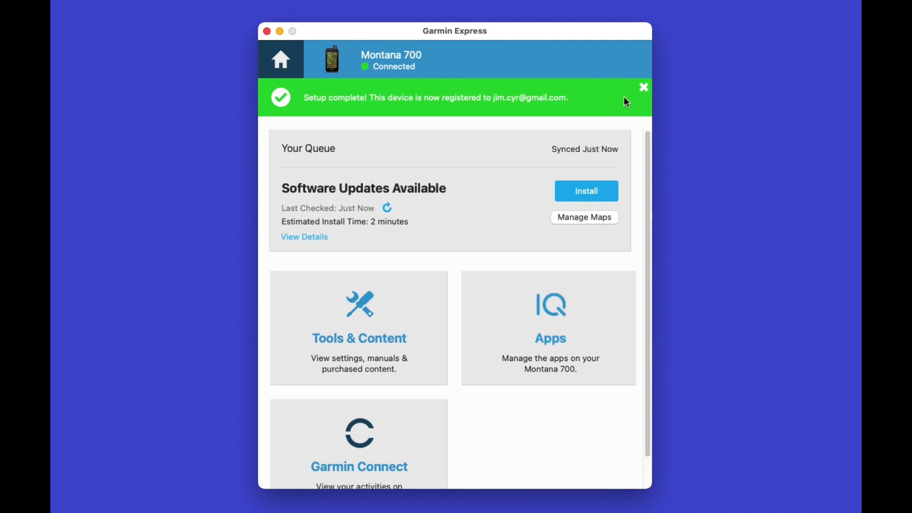
pyautogui.click(644, 87)
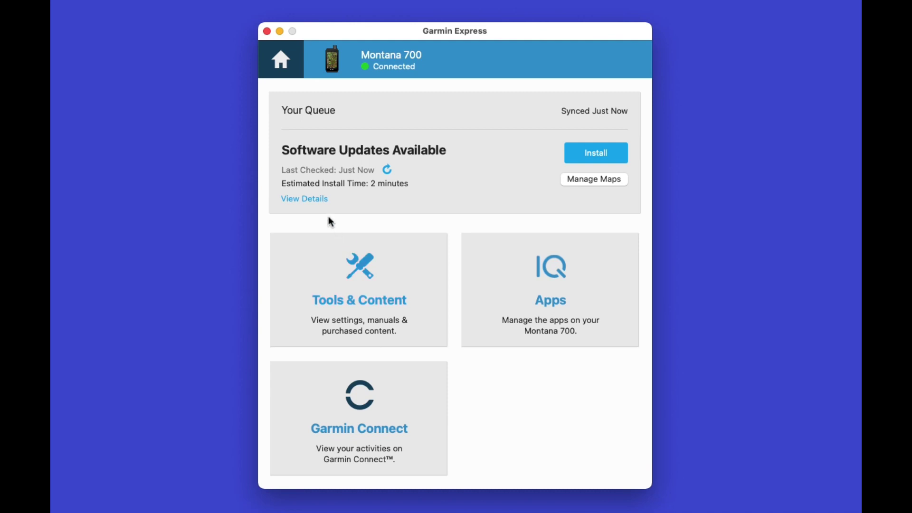
# Open the 29 available updates and scroll through their change notes.
pyautogui.click(314, 202)
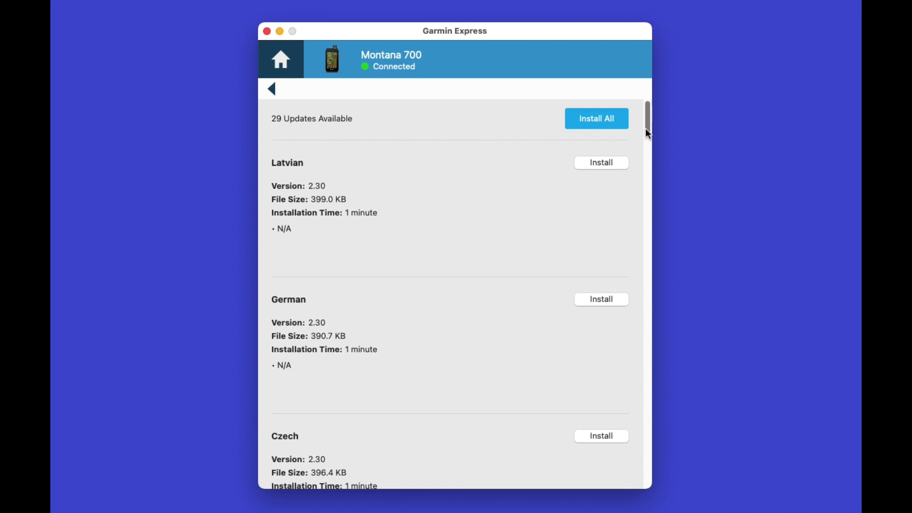
pyautogui.moveTo(648, 118)
pyautogui.mouseDown()
pyautogui.moveTo(643, 385)
pyautogui.moveTo(647, 335)
pyautogui.mouseUp()
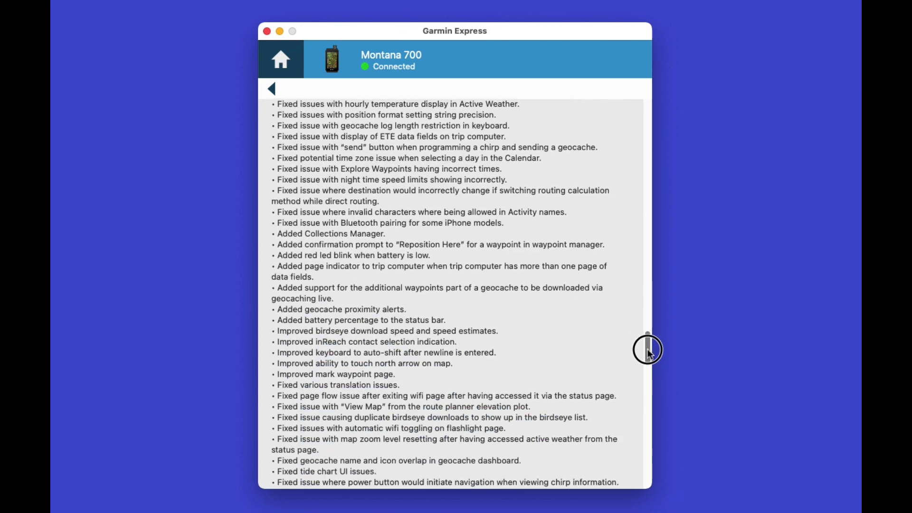
pyautogui.moveTo(646, 333)
pyautogui.mouseDown()
pyautogui.moveTo(647, 366)
pyautogui.moveTo(658, 316)
pyautogui.moveTo(654, 107)
pyautogui.mouseUp()
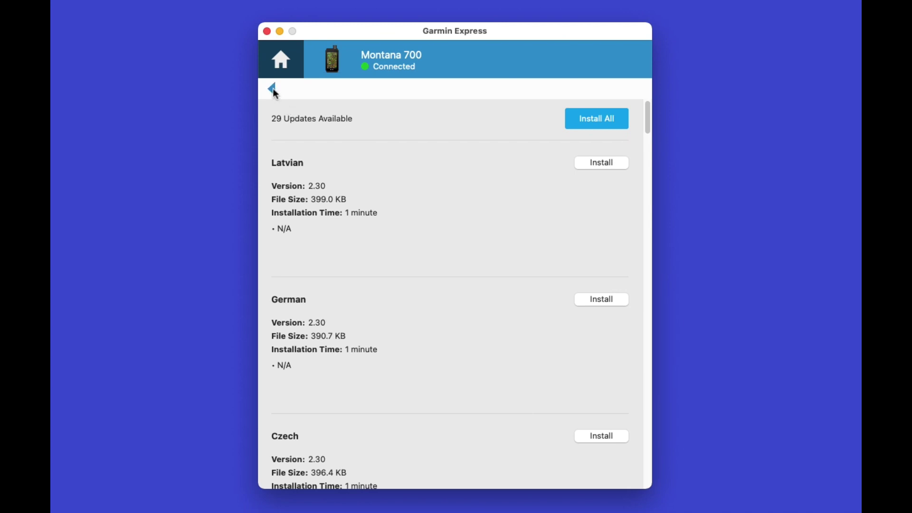
# Return to the device page, start installing updates, and accept the license terms.
pyautogui.click(272, 89)
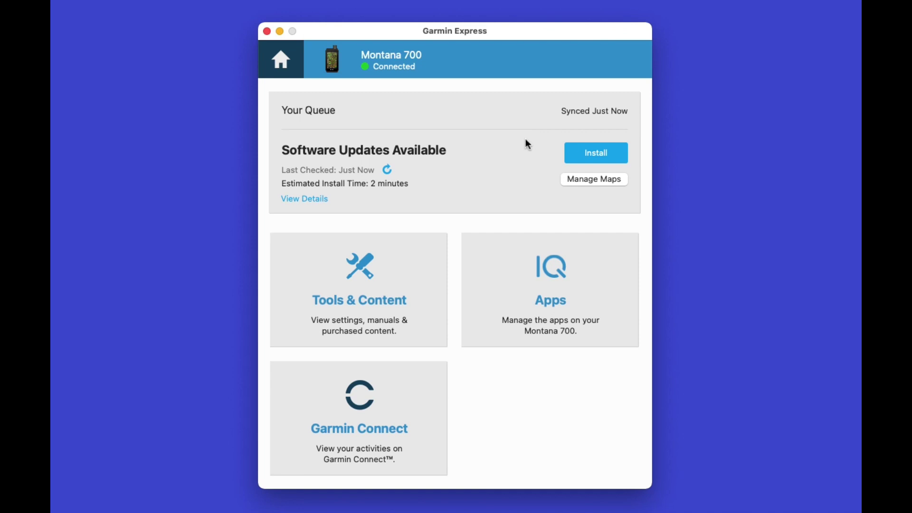
pyautogui.click(583, 157)
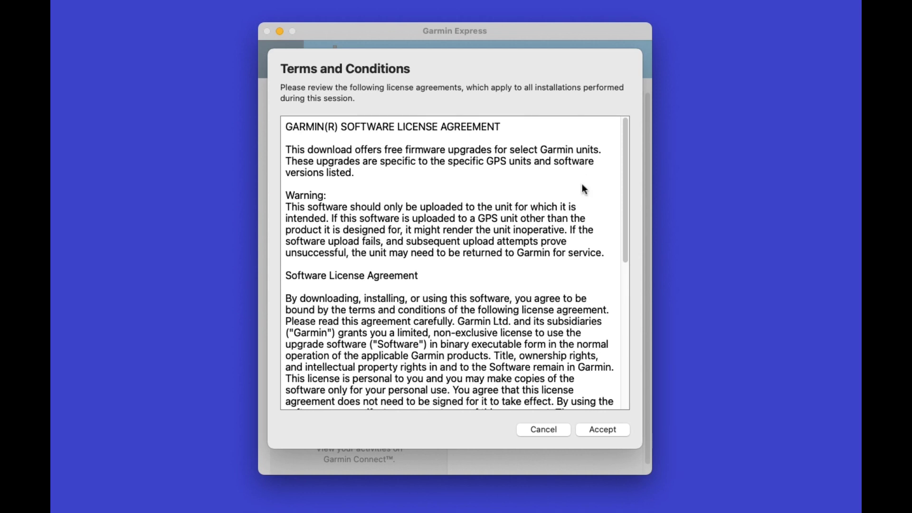
pyautogui.click(605, 430)
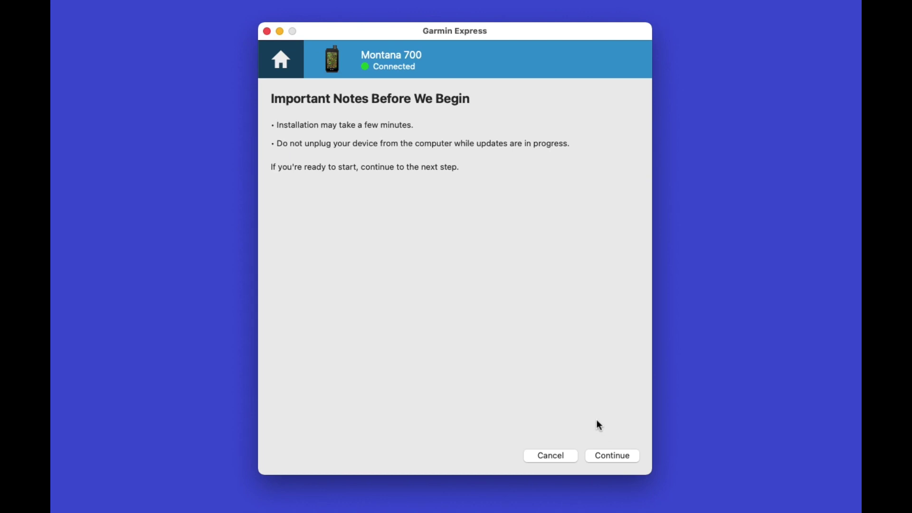
# Continue past the Important Notes to transfer the 5.30 updates to the Montana 700.
pyautogui.click(612, 454)
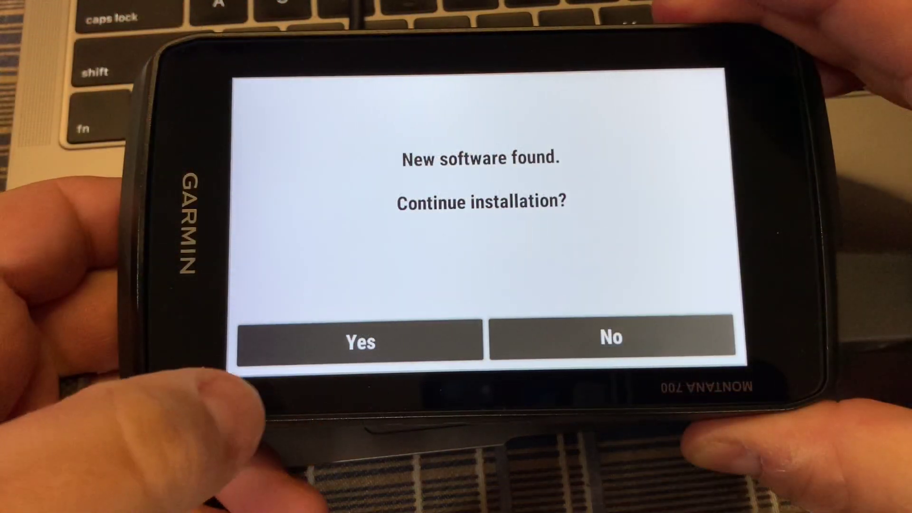
# Answer Yes to 'New software found. Continue installation?' on the Montana 700.
pyautogui.click(335, 329)
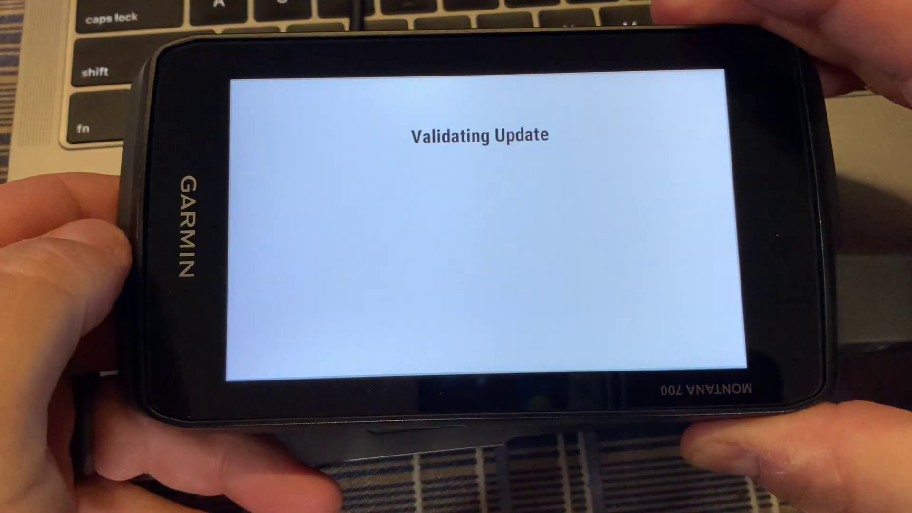